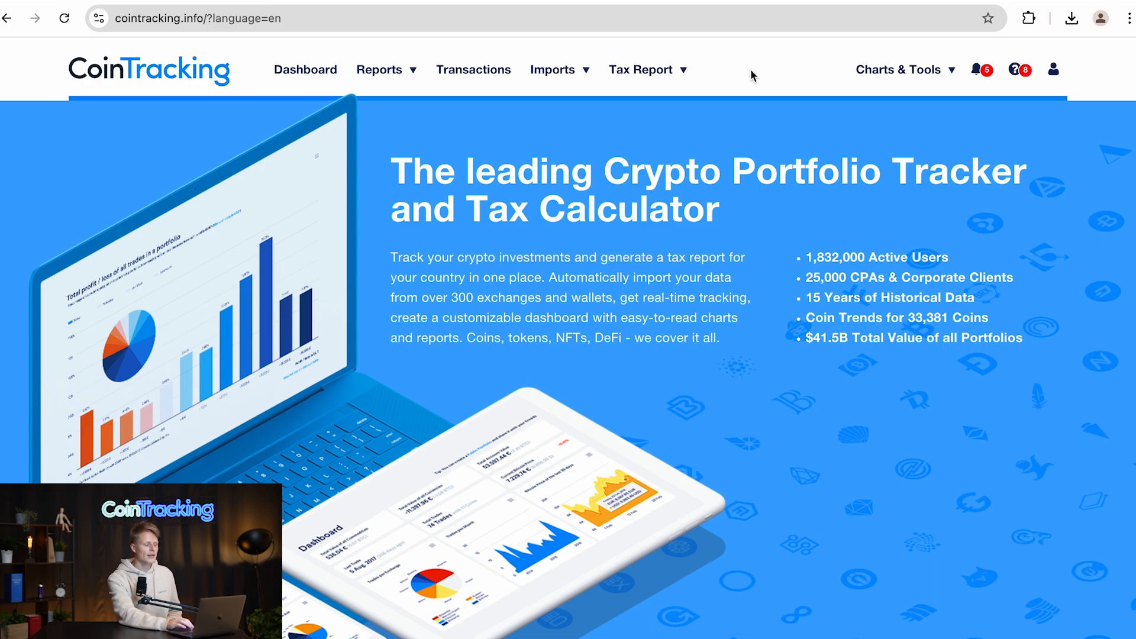
- Search the import quick access for bits and open the Bitstamp import
mouse_move(545, 81)
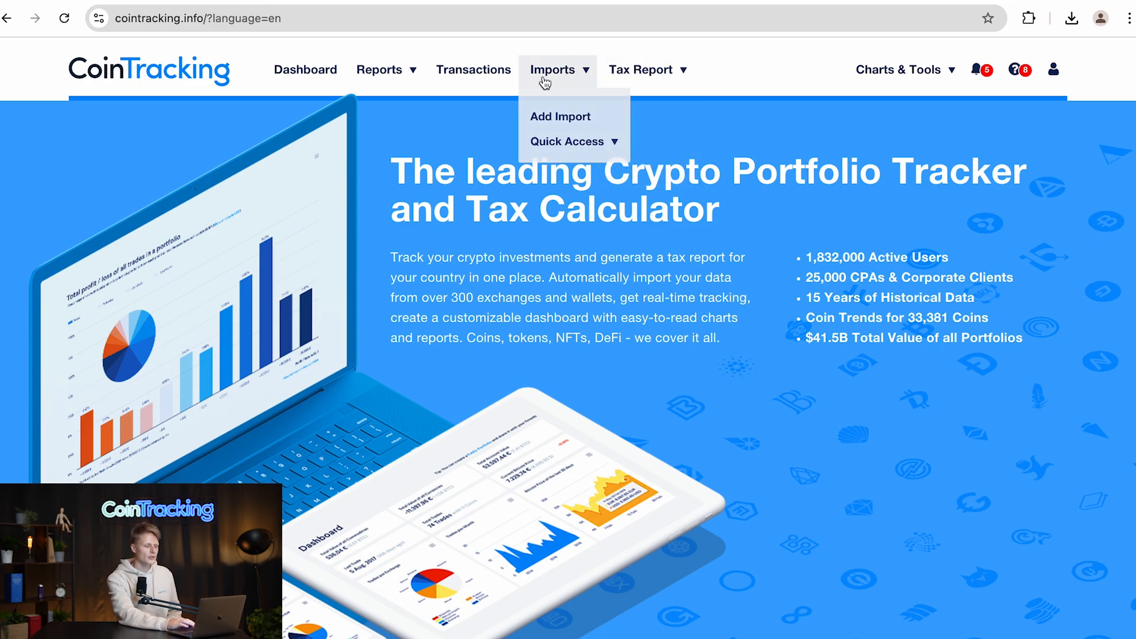
left_click(551, 142)
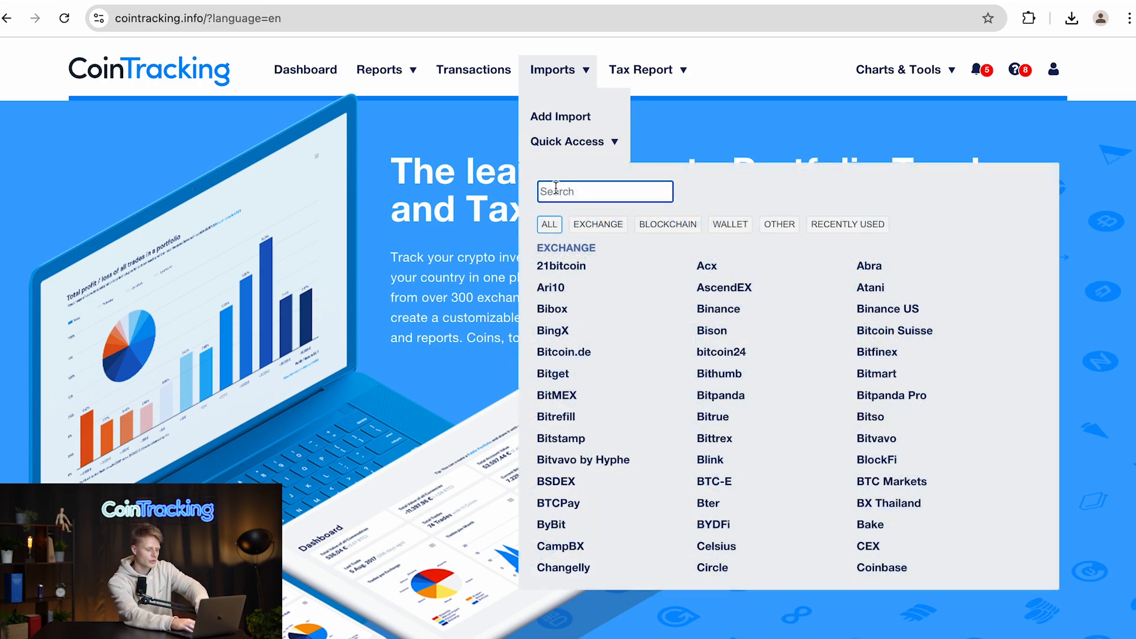
type("bits")
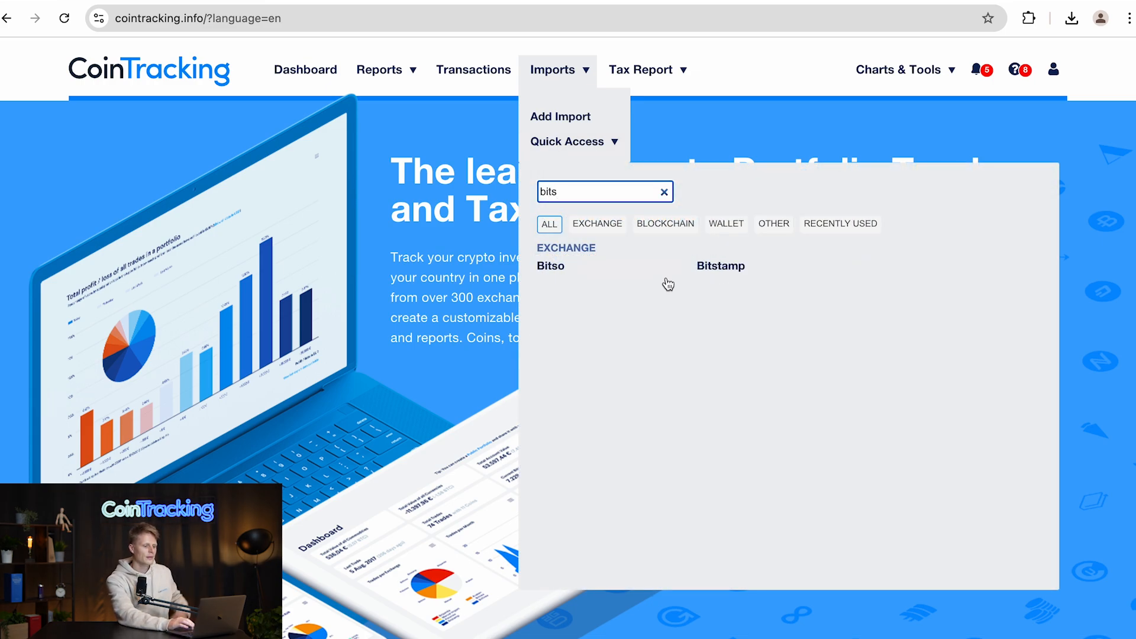
left_click(729, 274)
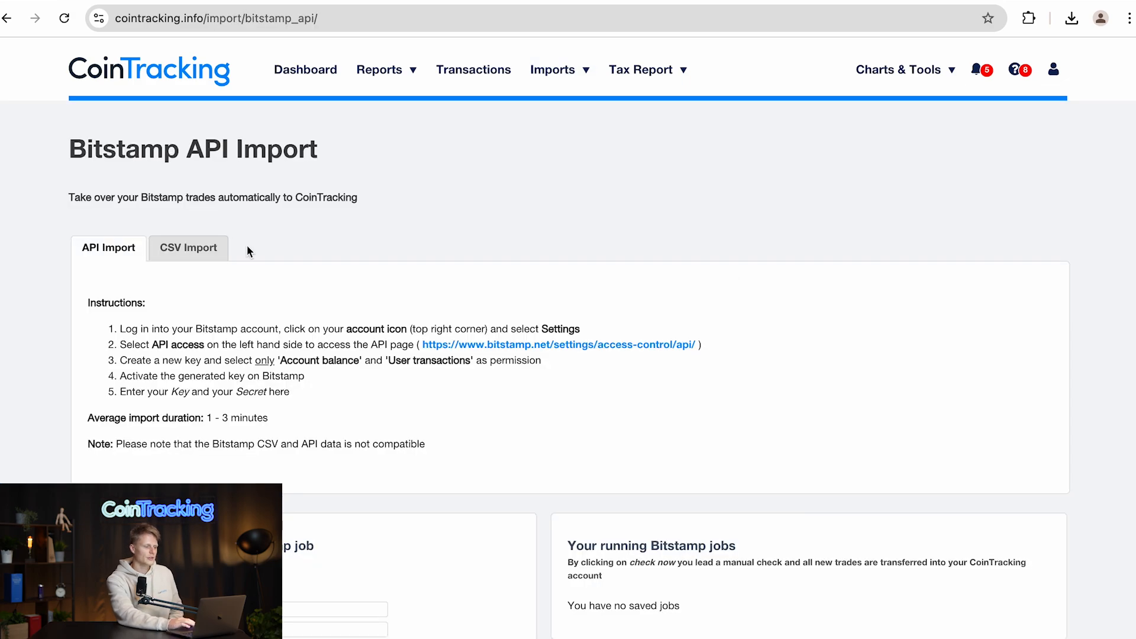
- Switch to the CSV import and follow the link to the Bitstamp transaction history page
left_click(205, 254)
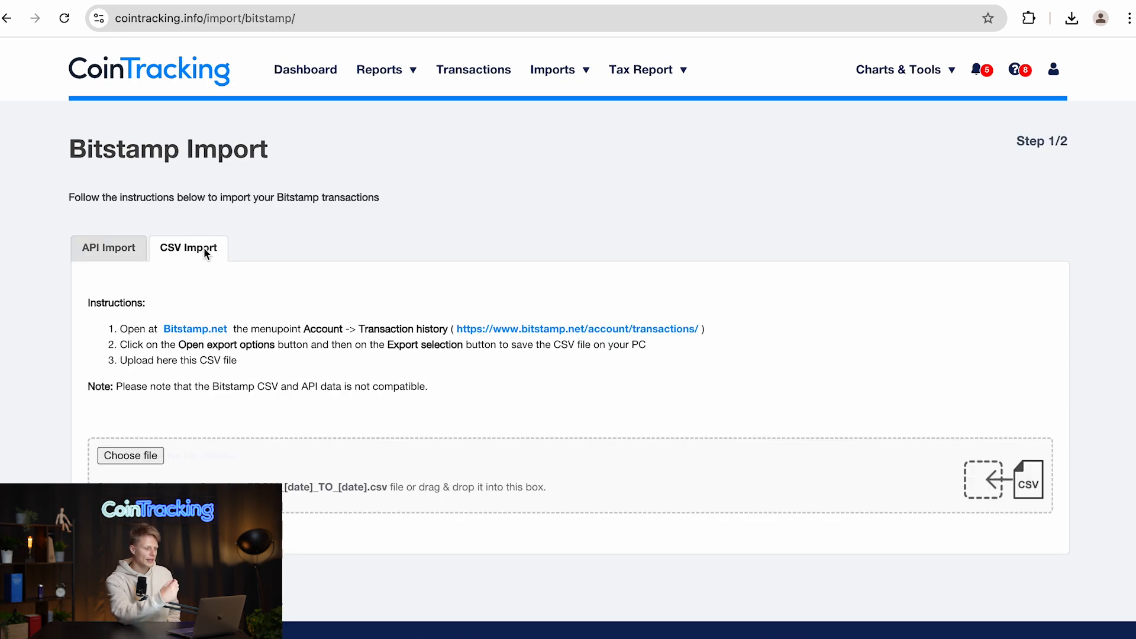
scroll(205, 254, "down", 2)
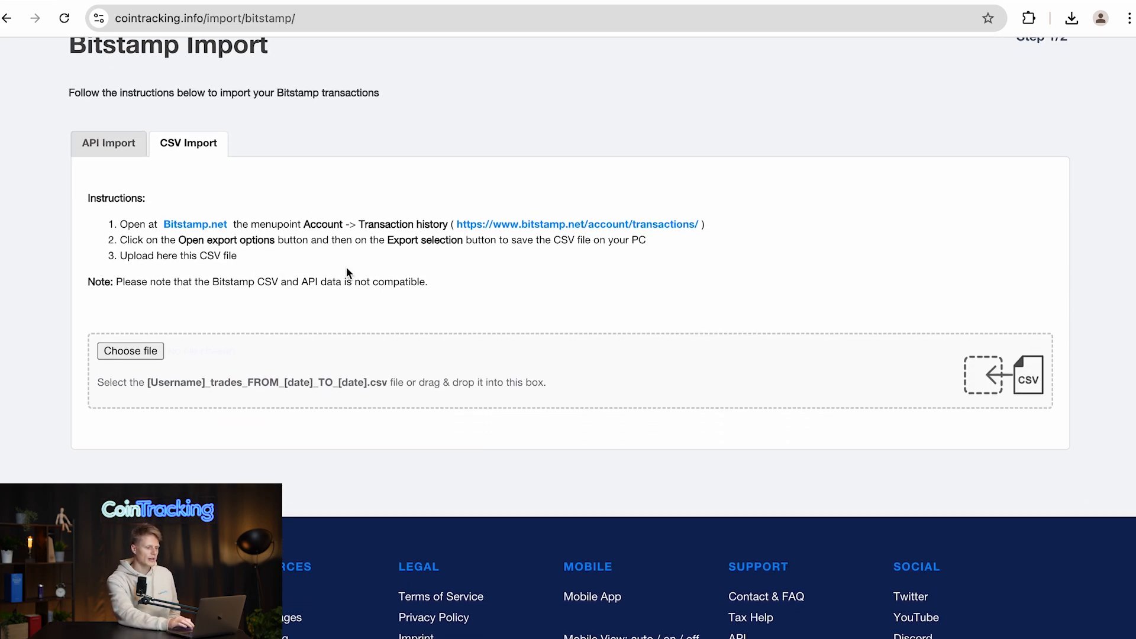
left_click(532, 230)
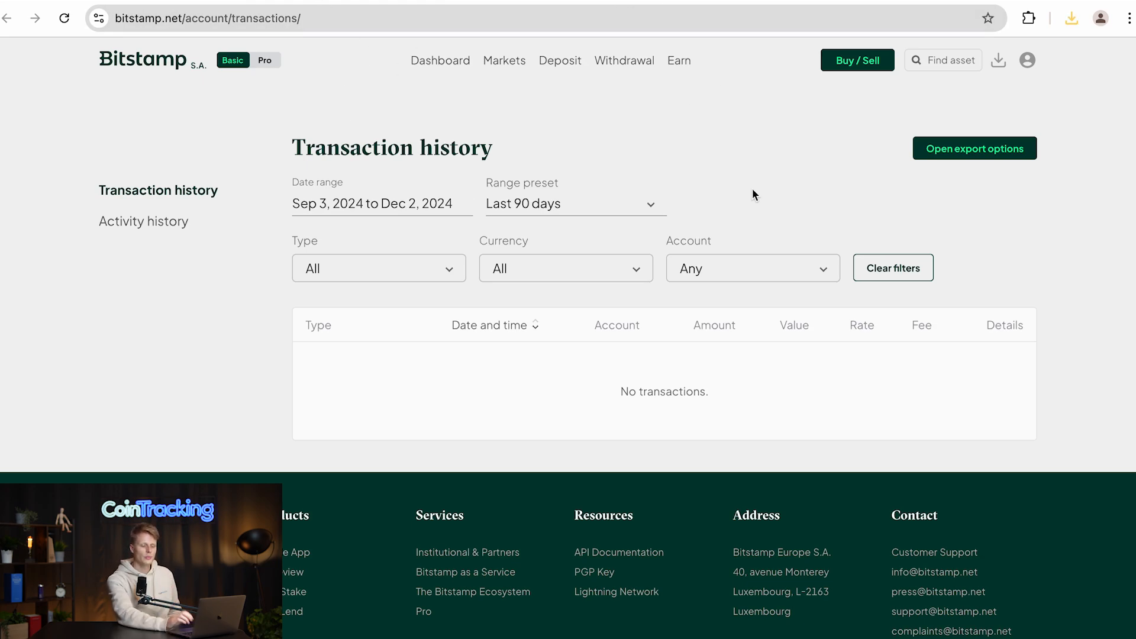
- Open the export options, set the date range to Sep 1, 2022 to Dec 31, 2024, and export the selection
left_click(973, 154)
scroll(385, 274, "down", 3)
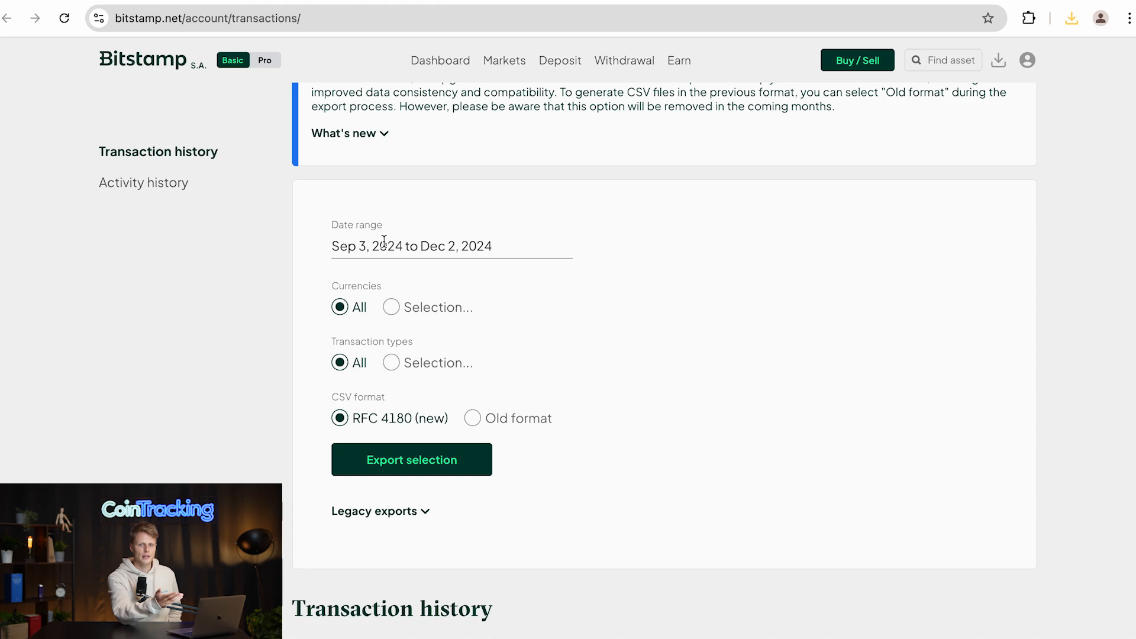
left_click(384, 241)
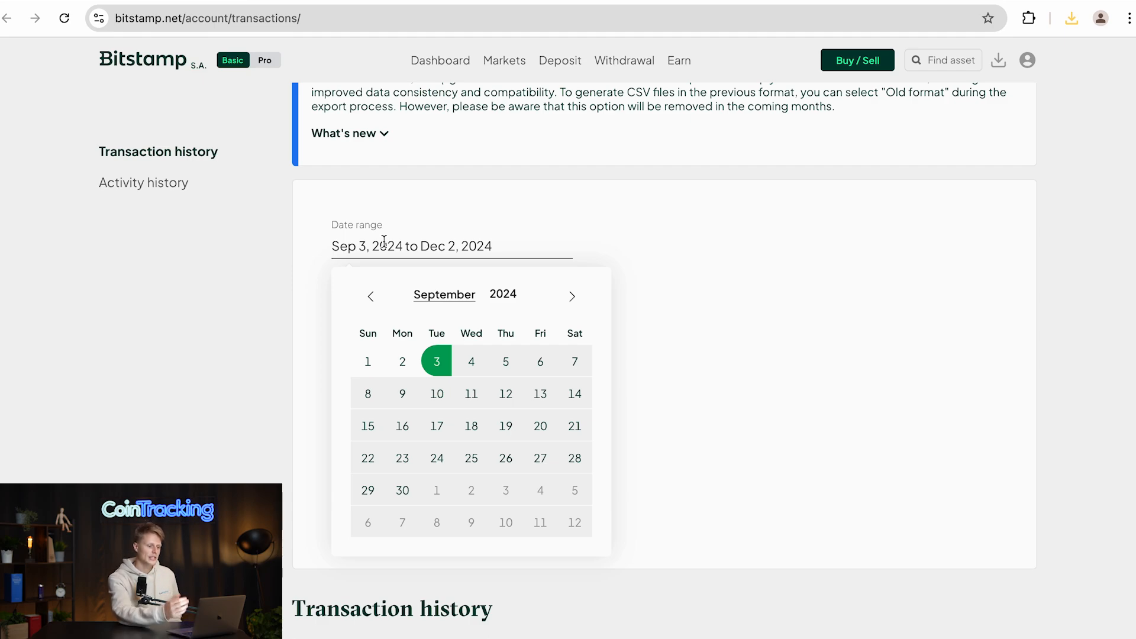
left_click(527, 298)
left_click(527, 299)
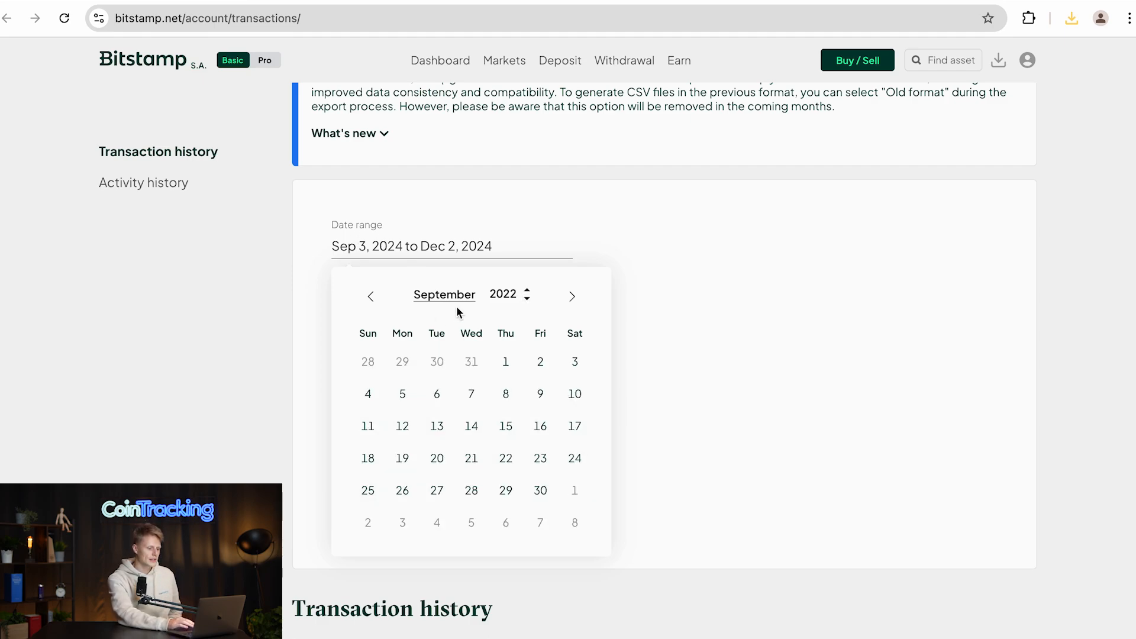
left_click(505, 363)
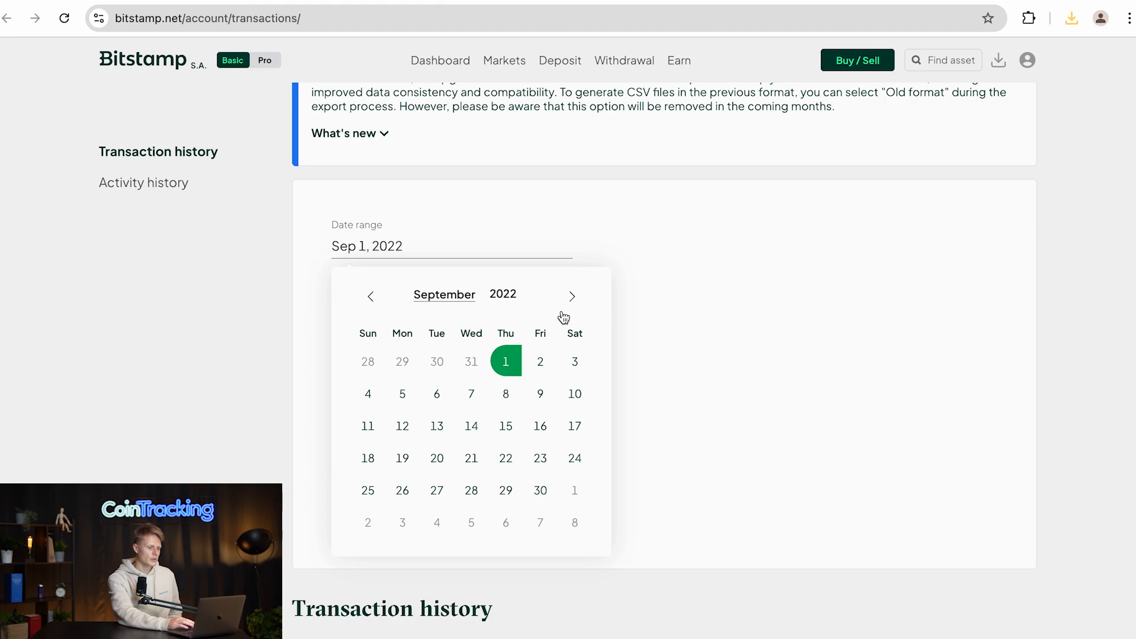
left_click(527, 290)
left_click(526, 290)
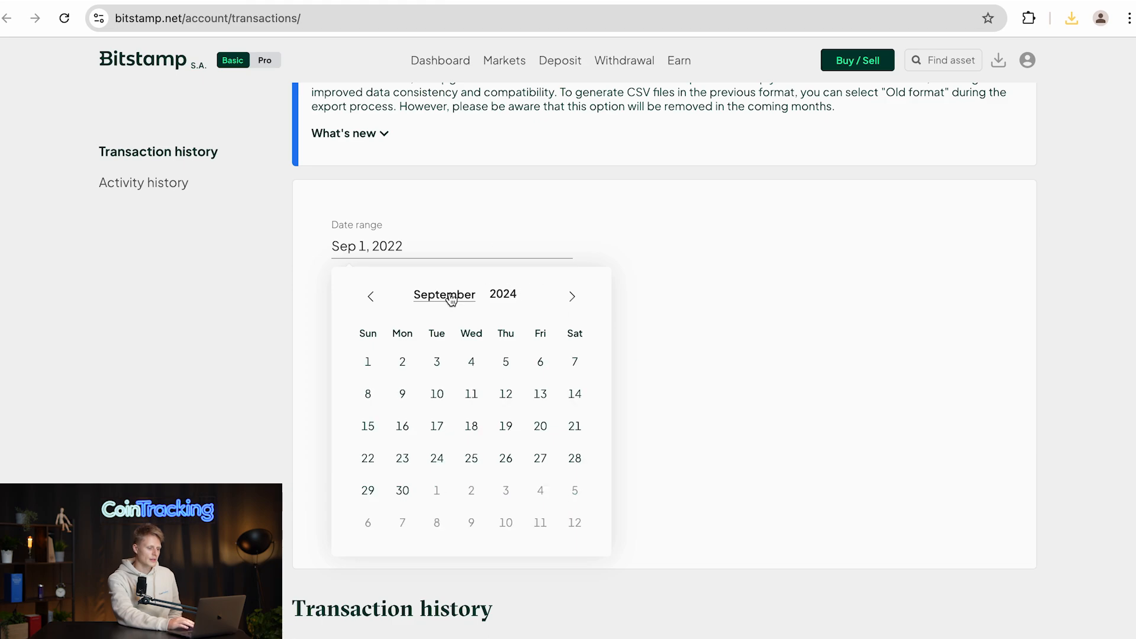
left_click(572, 296)
left_click(572, 295)
left_click(572, 296)
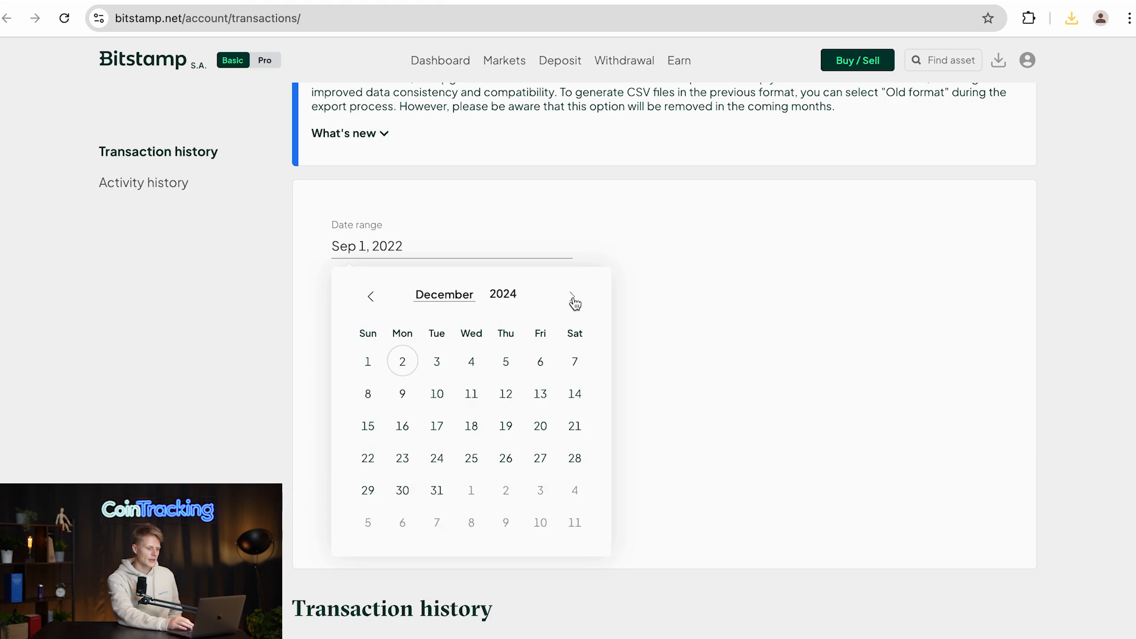
left_click(437, 490)
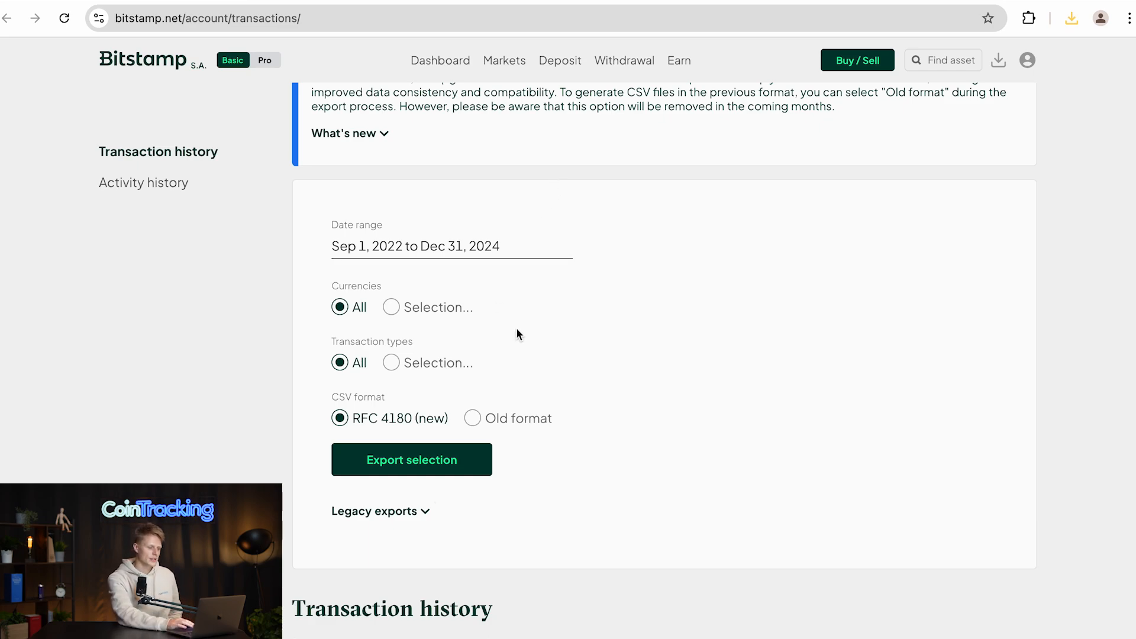
left_click(419, 472)
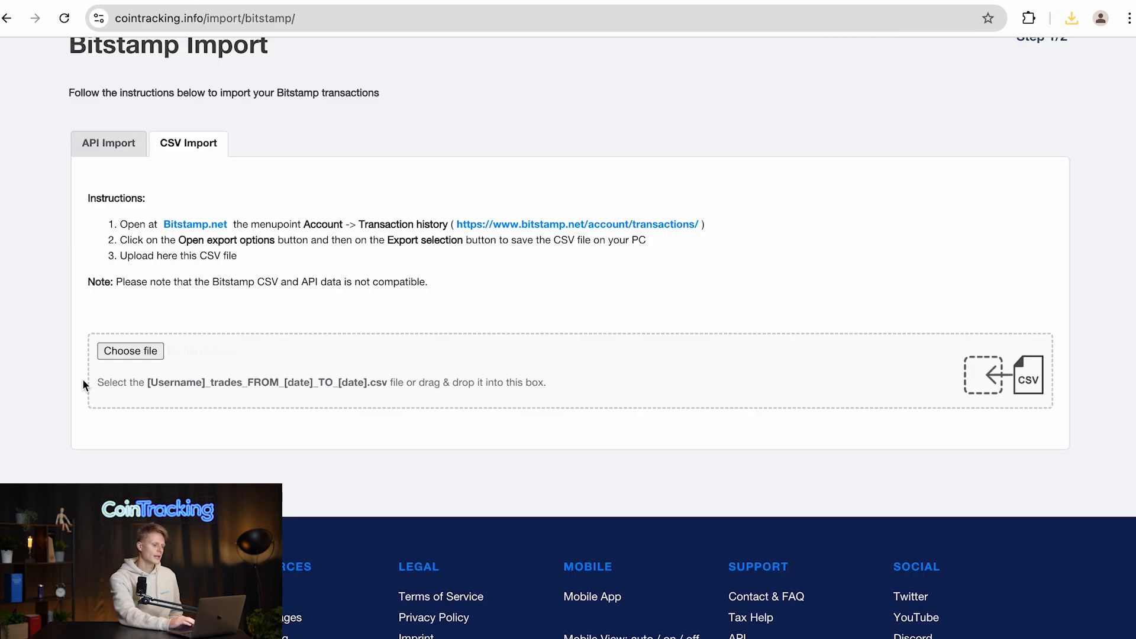
- Upload the exported TransactionsExport.csv file and continue to the import
left_click(145, 352)
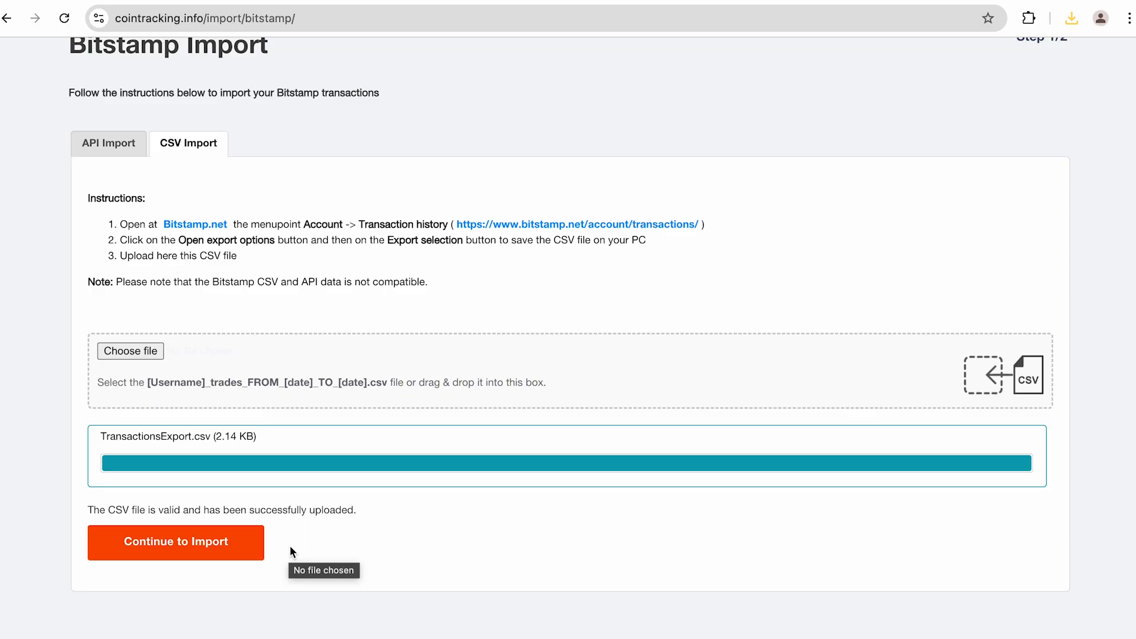
left_click(165, 553)
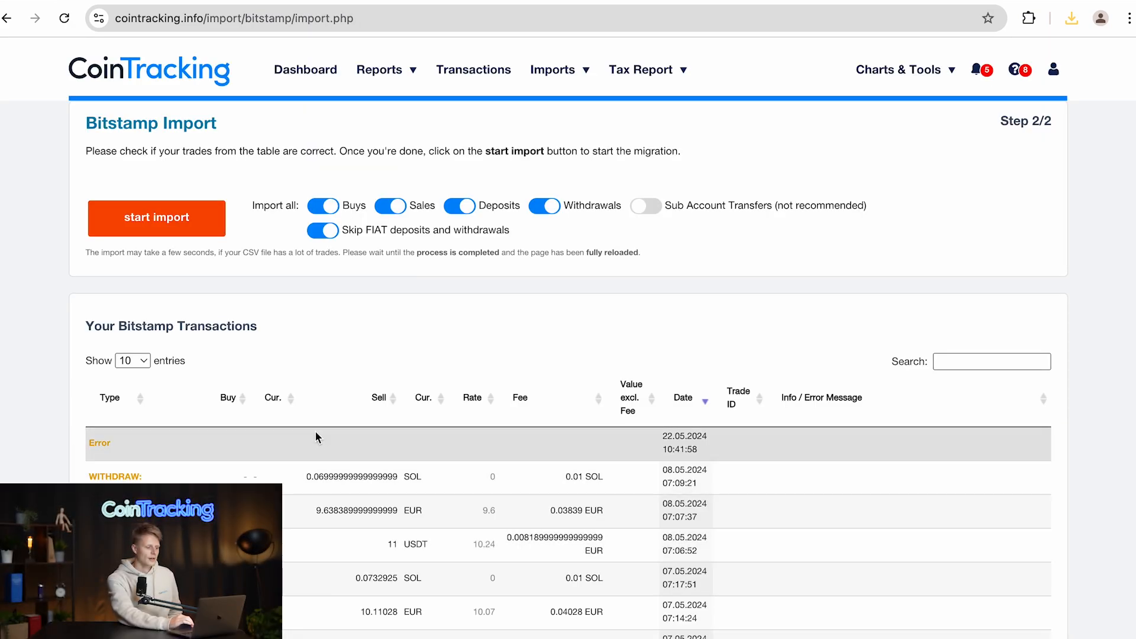
- Review the listed Bitstamp transactions across the pages and start the import
scroll(320, 423, "down", 5)
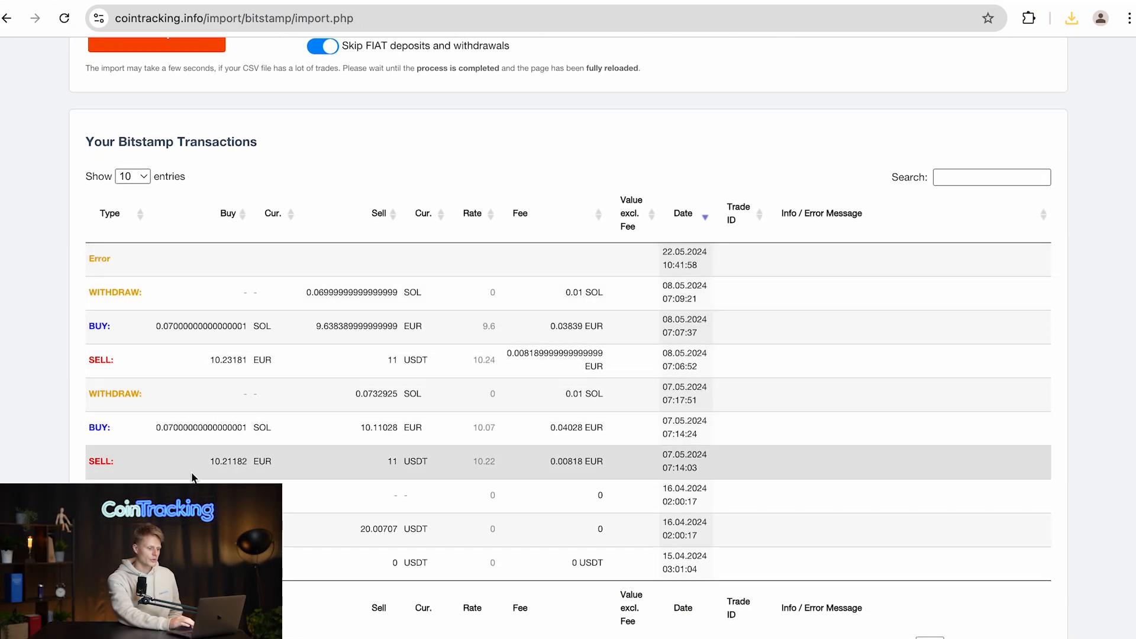
left_click(960, 638)
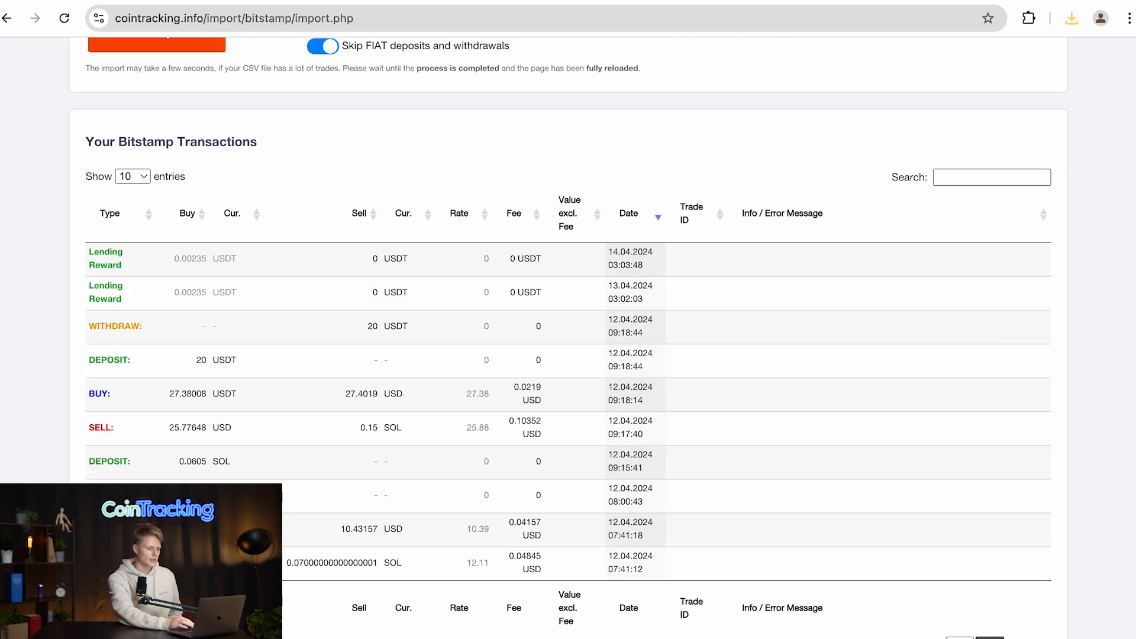
left_click(989, 638)
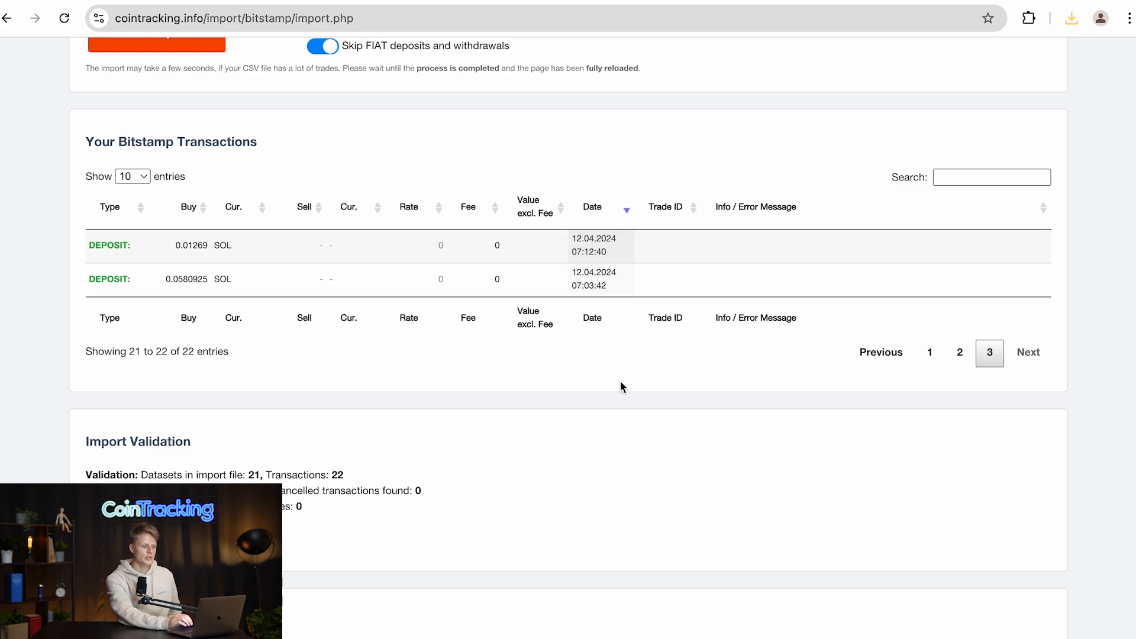
scroll(466, 157, "up", 3)
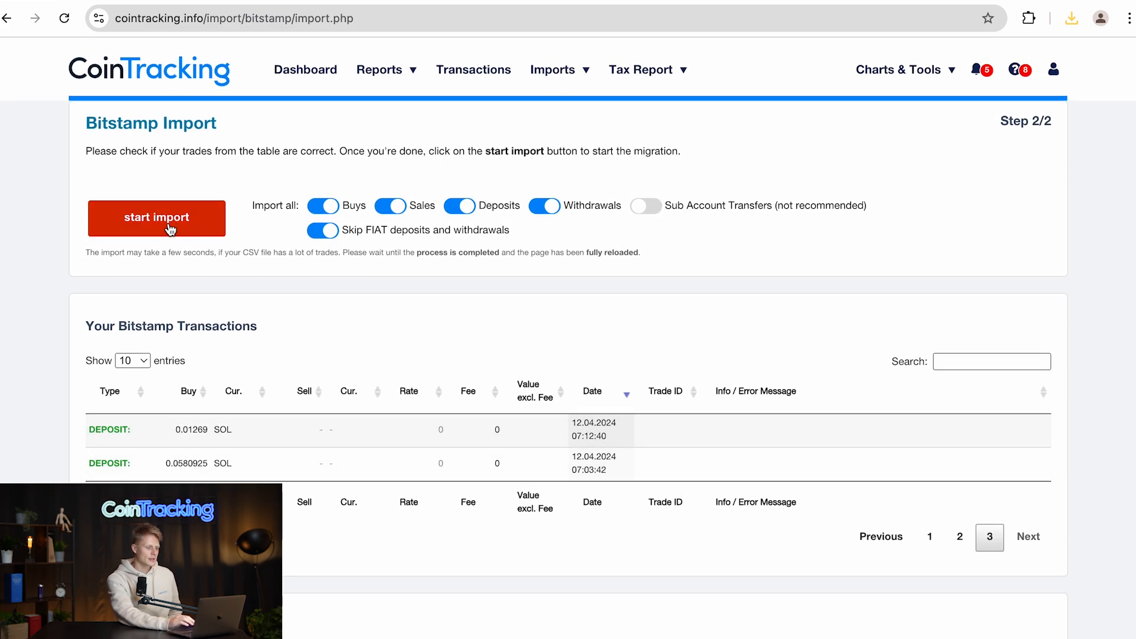
left_click(168, 229)
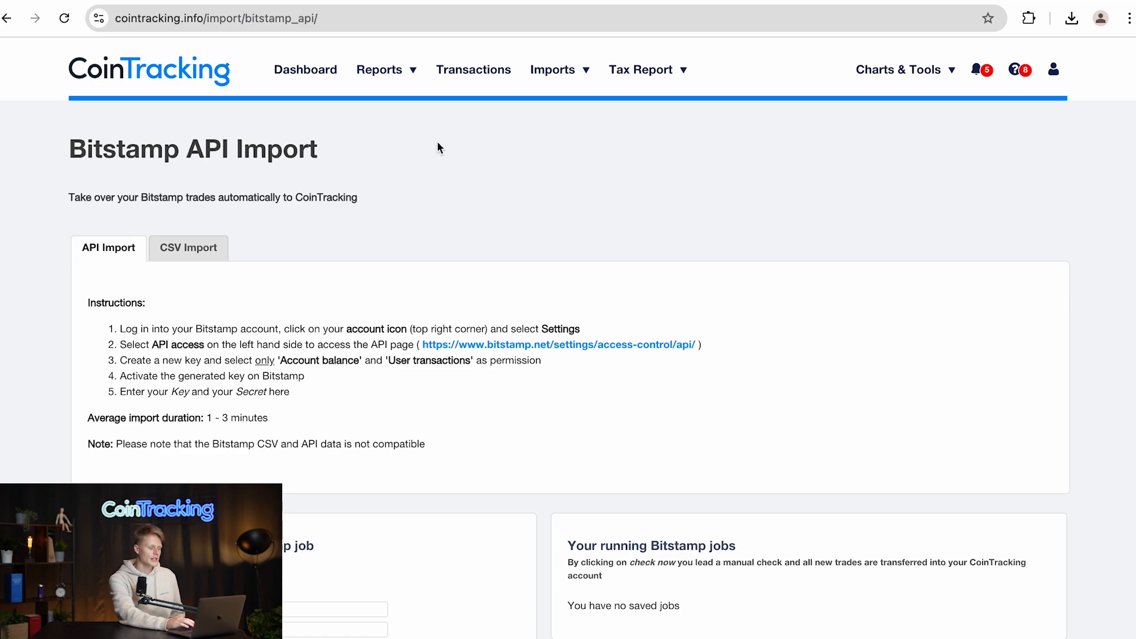
mouse_move(563, 74)
left_click(551, 141)
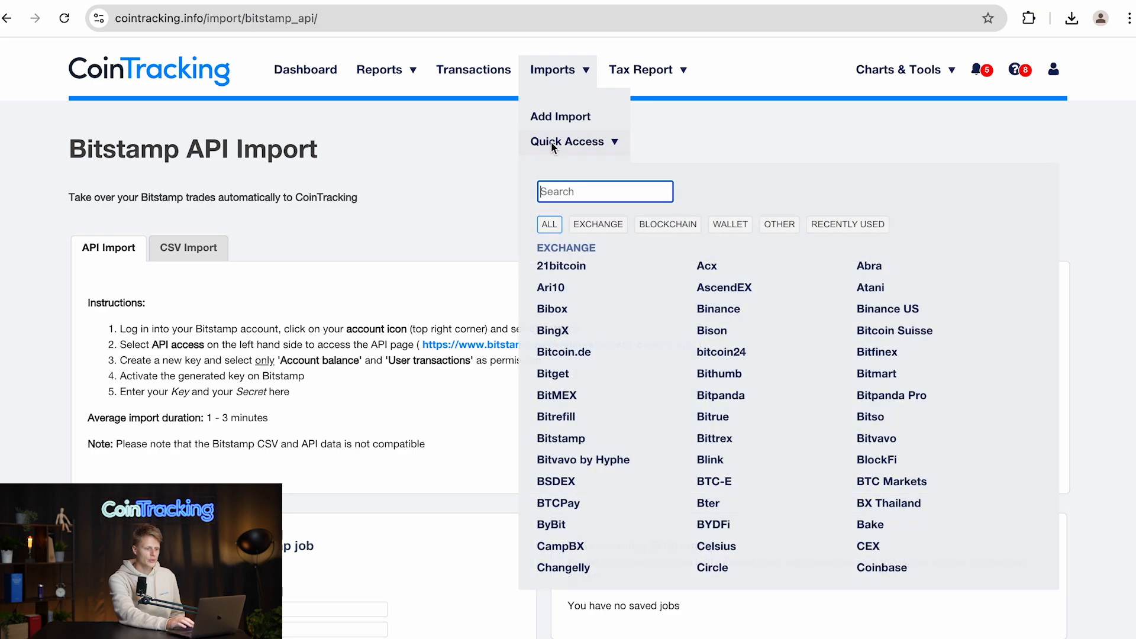
type("bit")
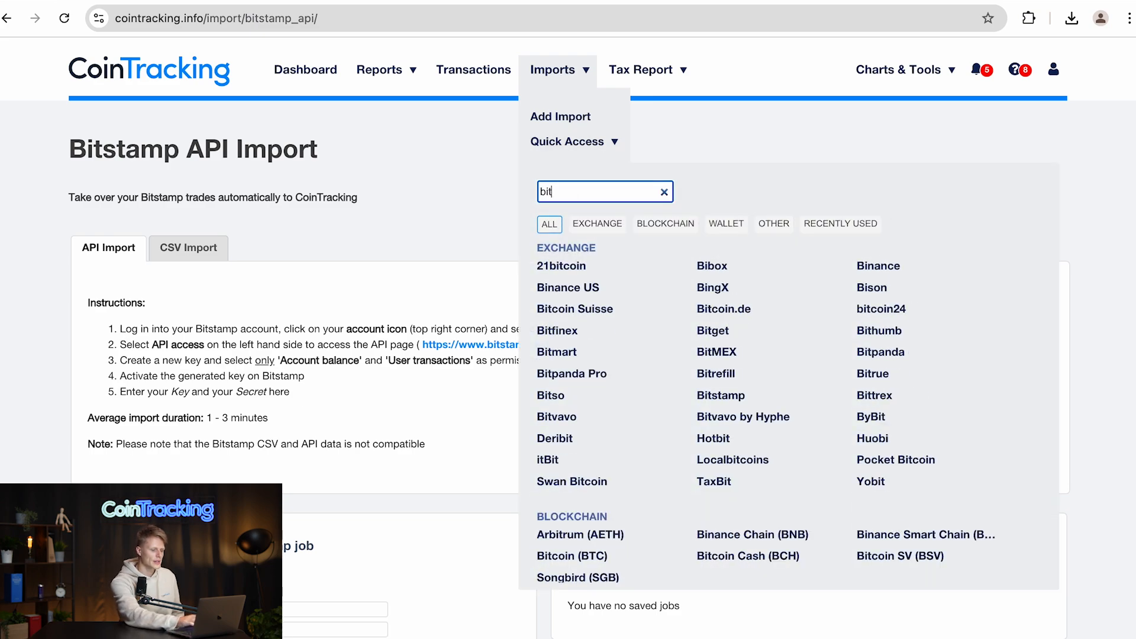
type("s")
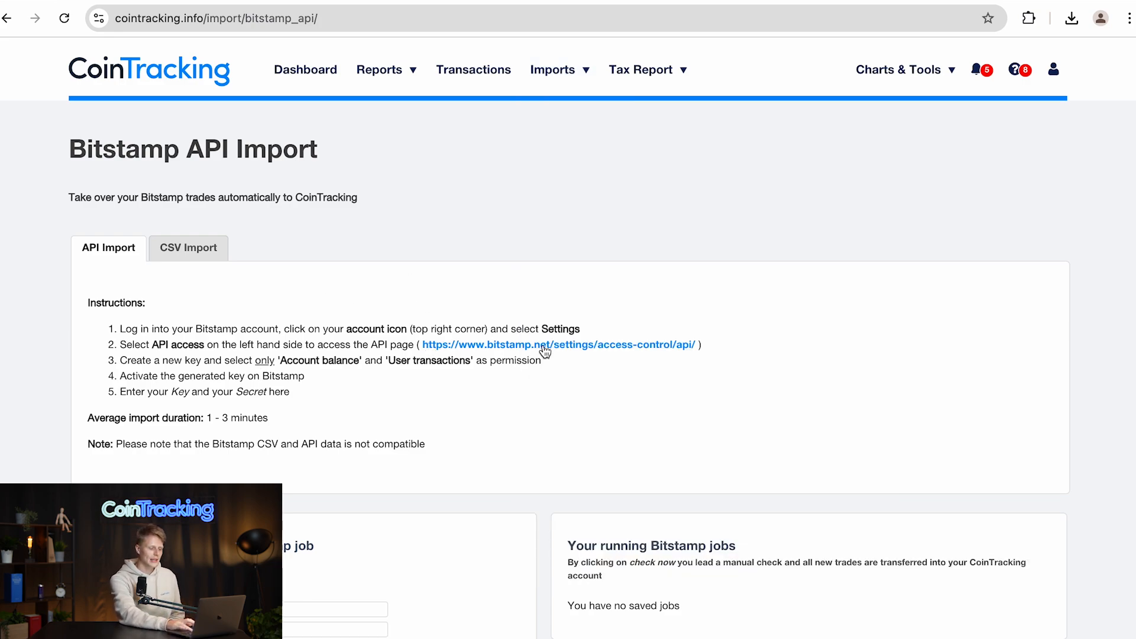
- Open Bitstamp's API access page and create a new API key allowing reading main account balances and transactions
left_click(544, 348)
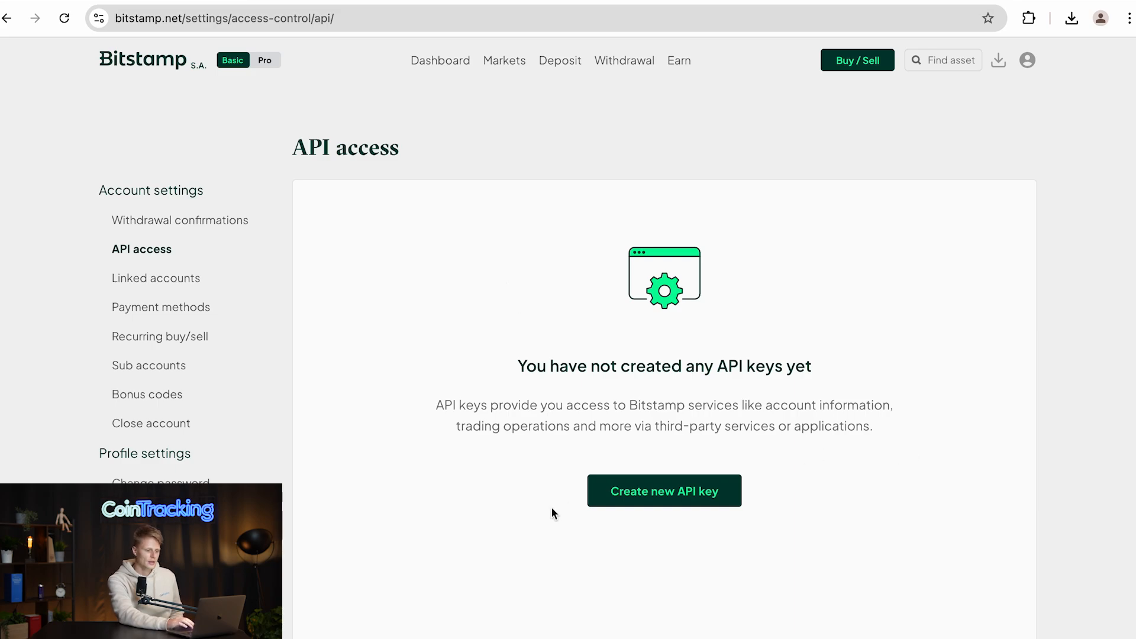
left_click(642, 503)
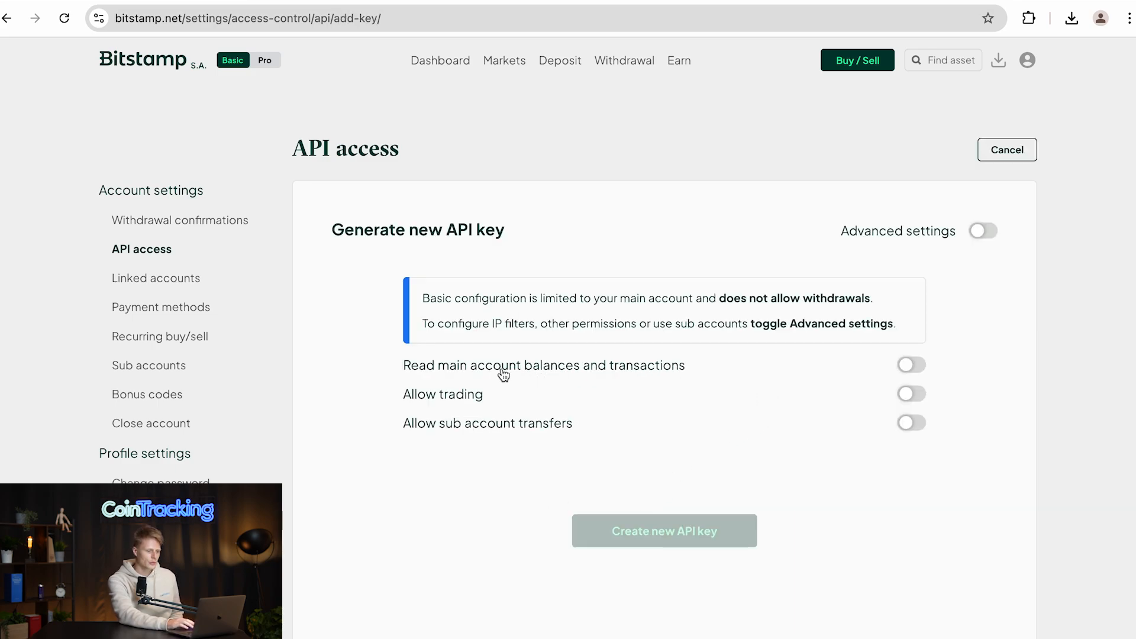
left_click(911, 367)
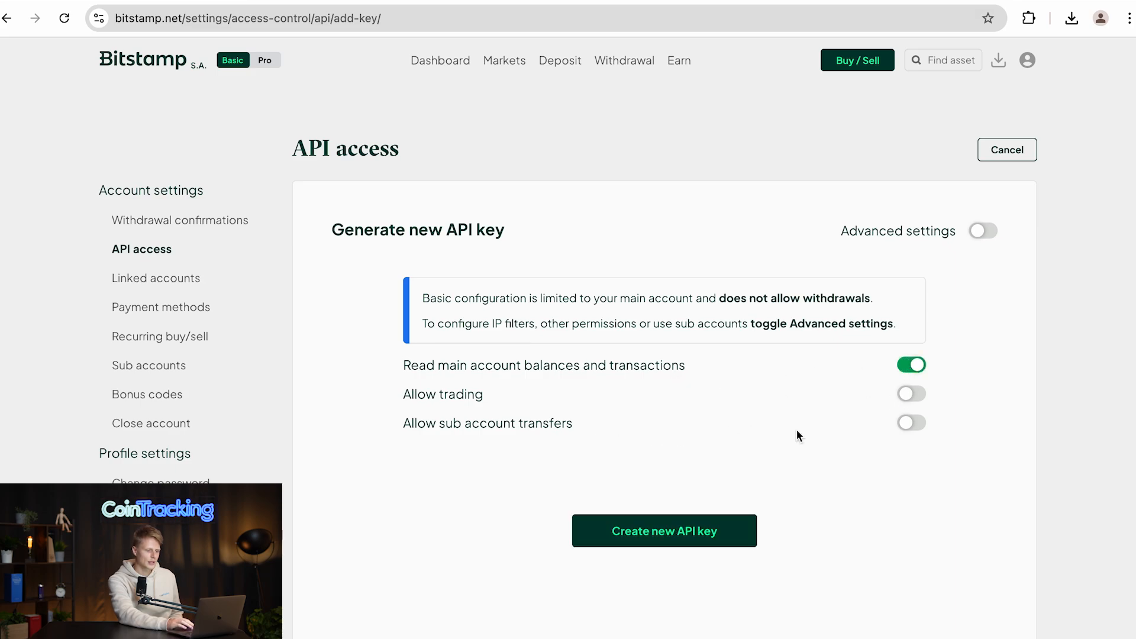
left_click(667, 529)
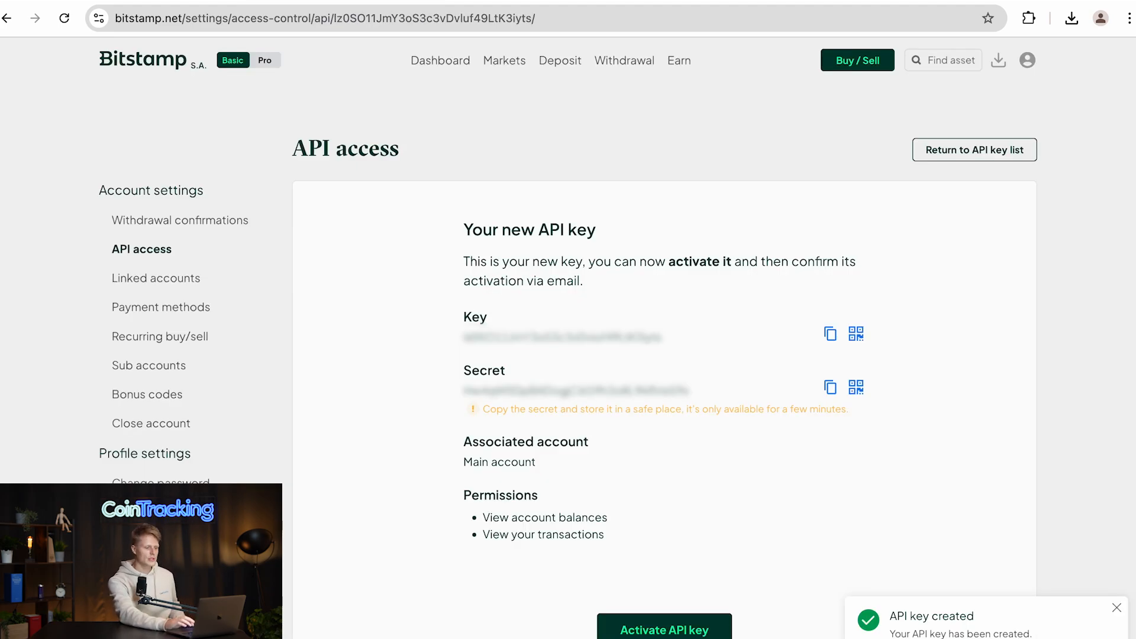
- Copy the new Bitstamp API key and paste it into the API Key field of the automatic job
left_click(830, 335)
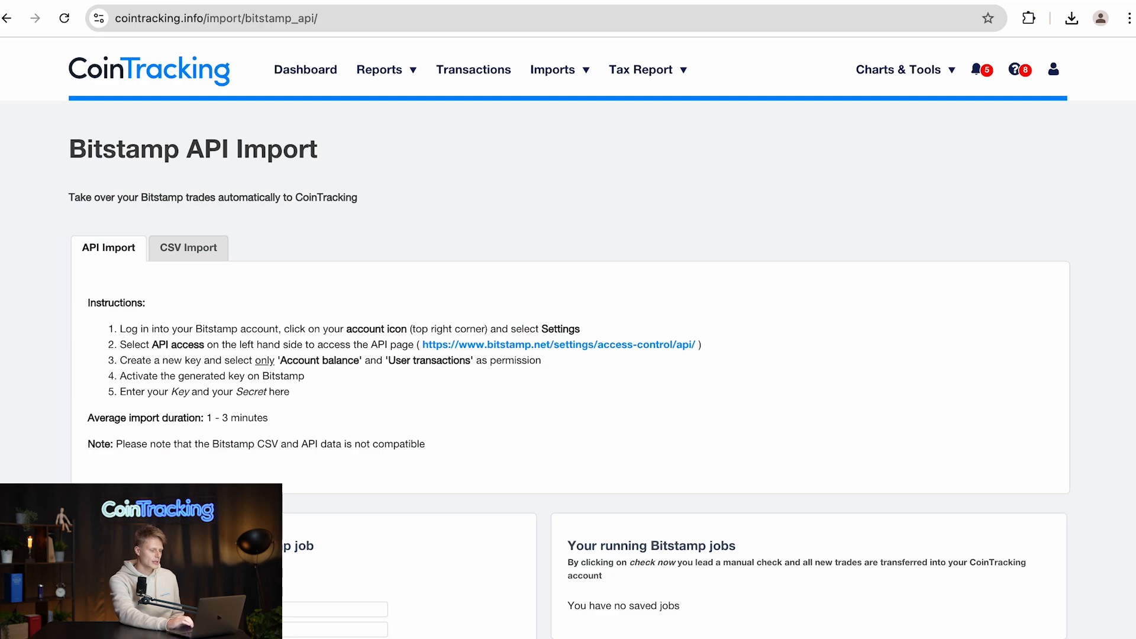
scroll(268, 359, "down", 5)
left_click(294, 324)
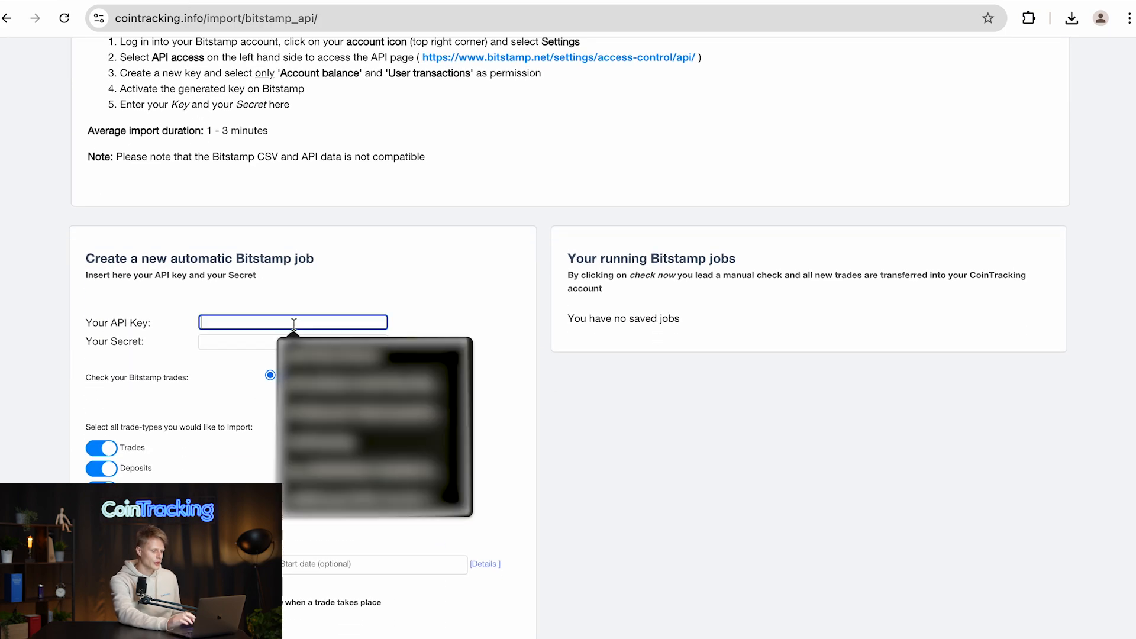
key("super+v")
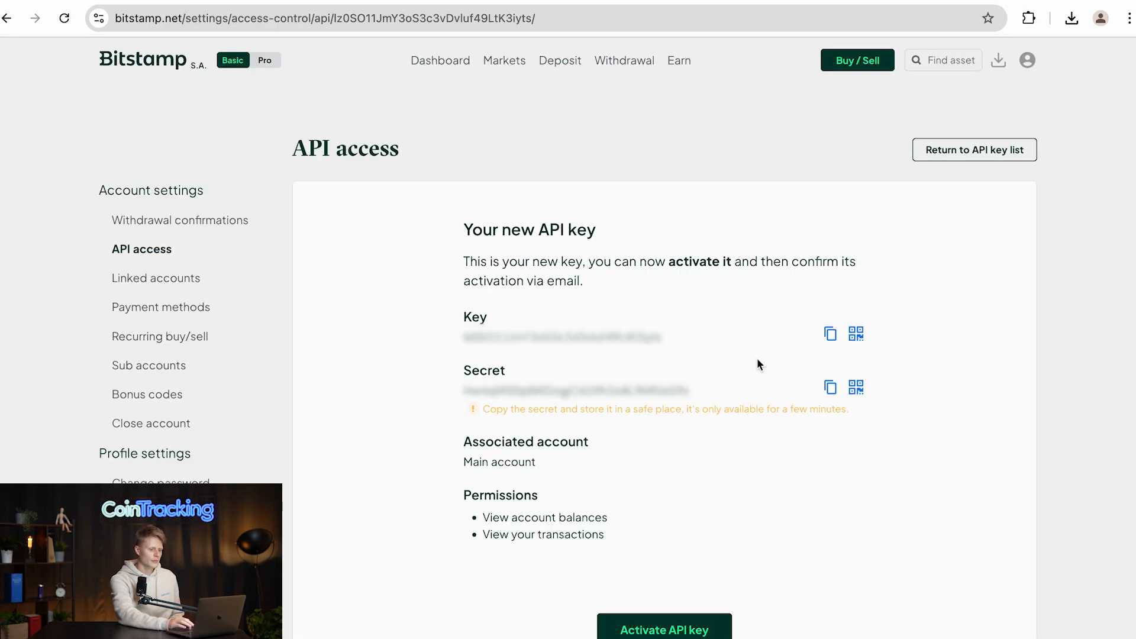
- Copy the API secret, paste it into the Secret field, and create the automatic Bitstamp job
left_click(831, 387)
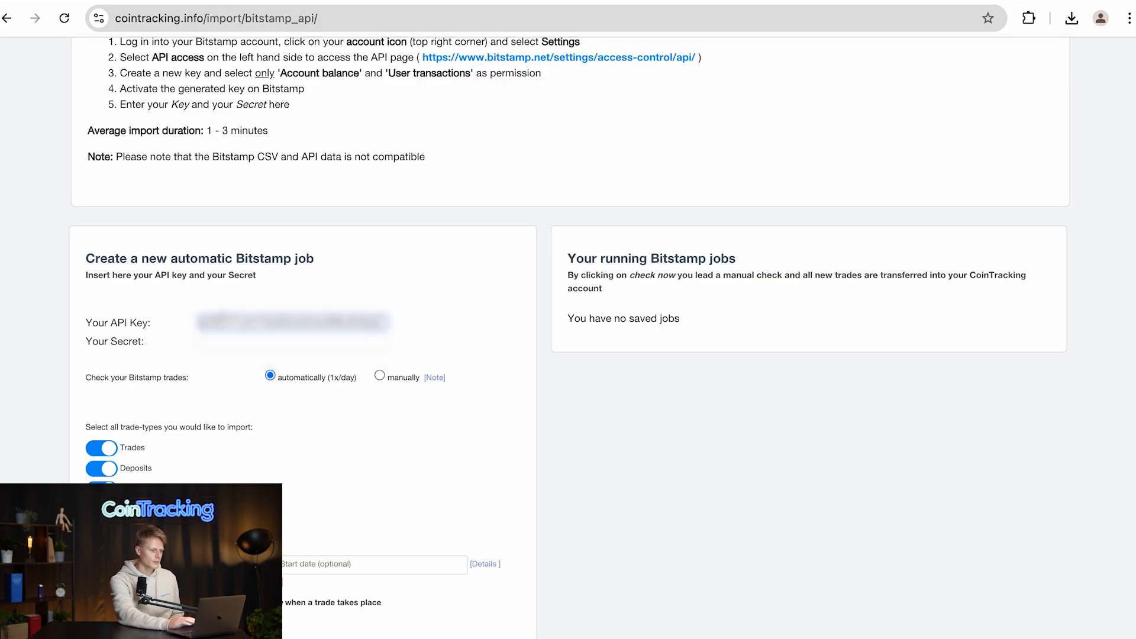
left_click(210, 340)
key("super+v")
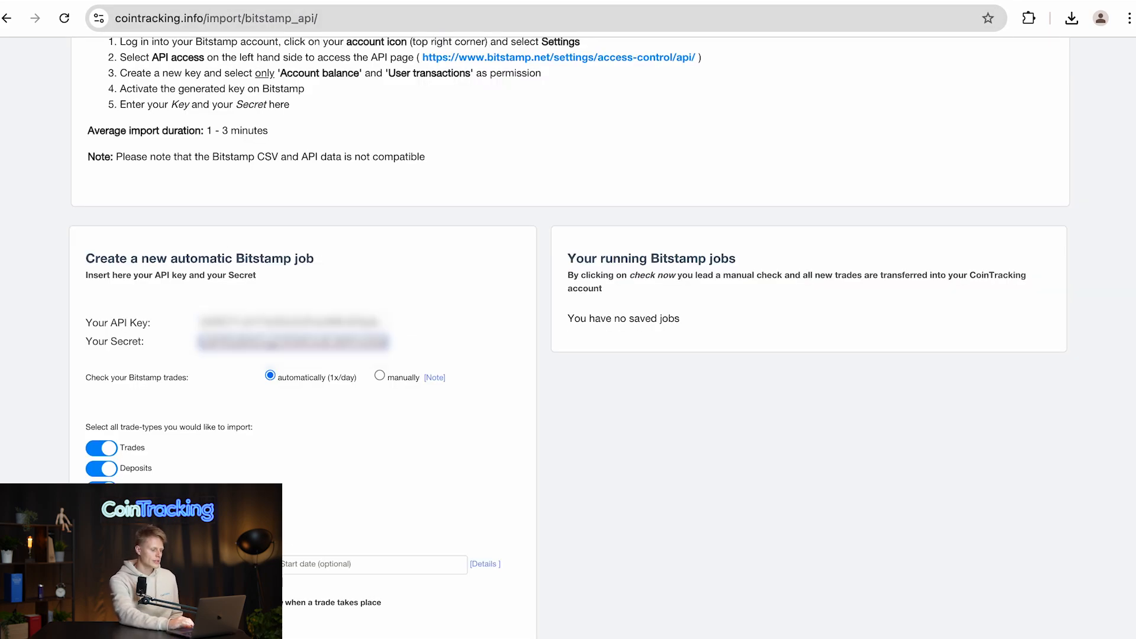
scroll(211, 341, "down", 4)
left_click(184, 429)
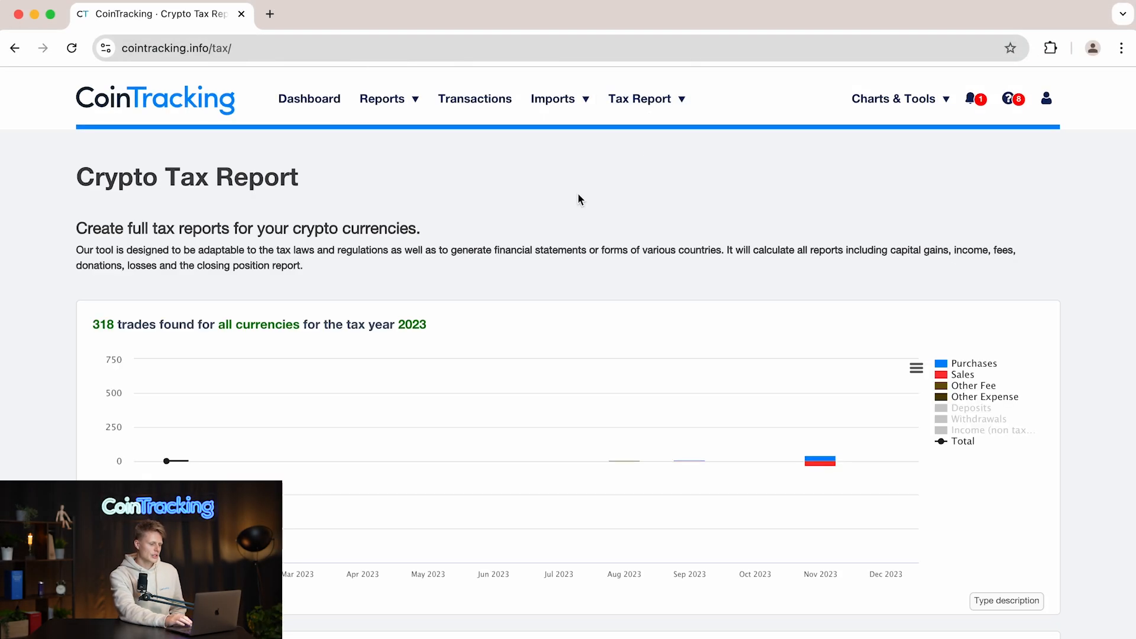
- Generate a new tax report for 2023 using the current Germany, EUR and FIFO settings
scroll(449, 393, "down", 10)
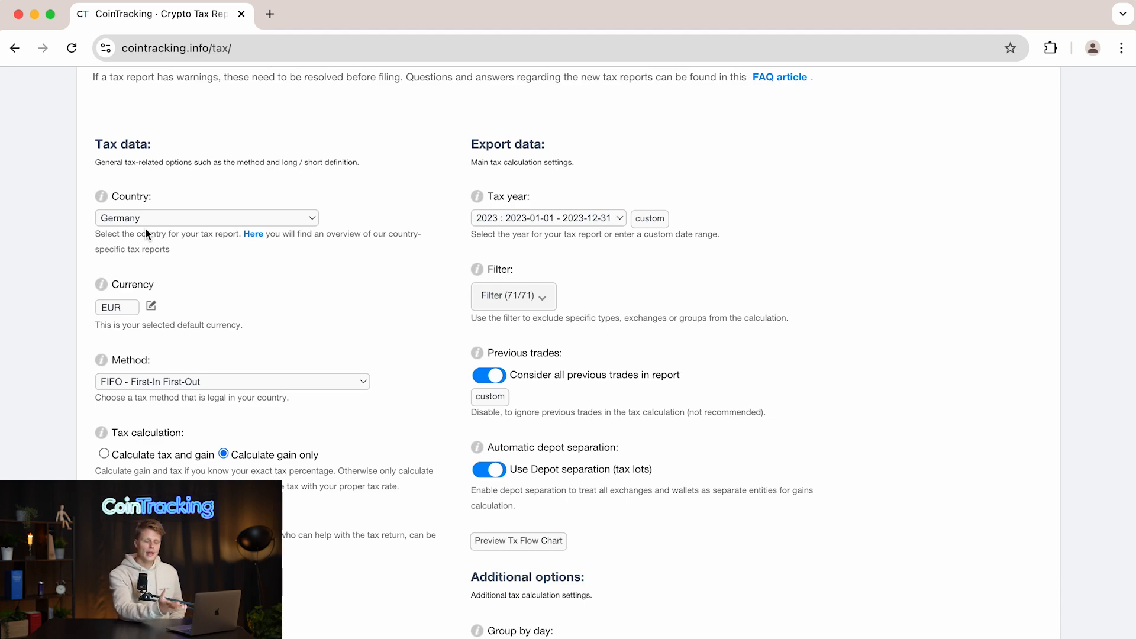
scroll(146, 232, "down", 2)
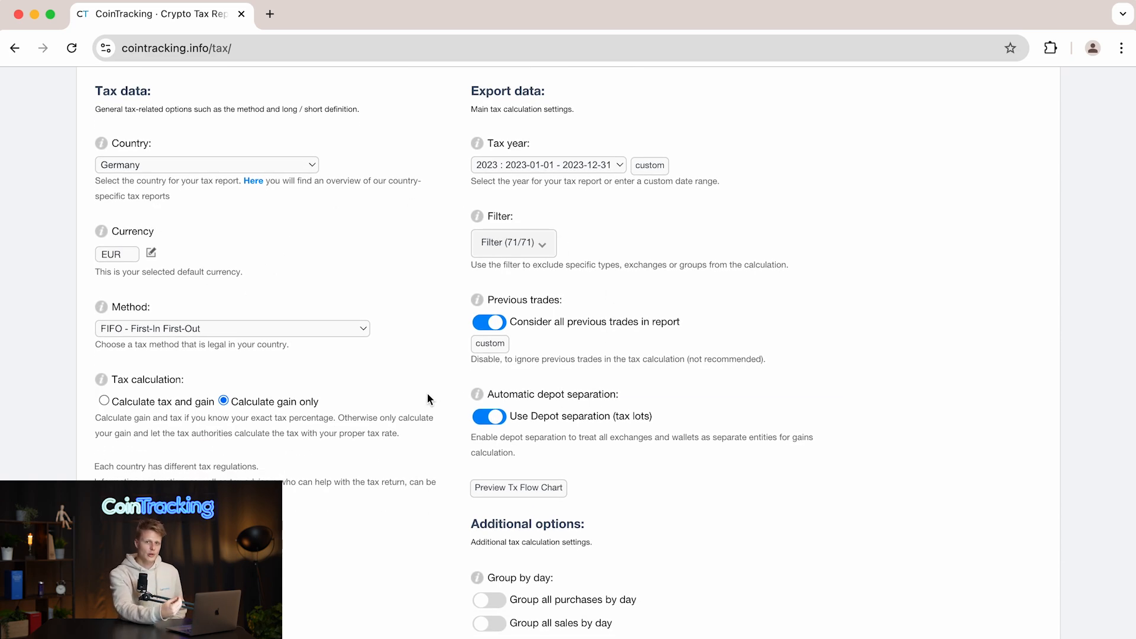
scroll(427, 398, "down", 1)
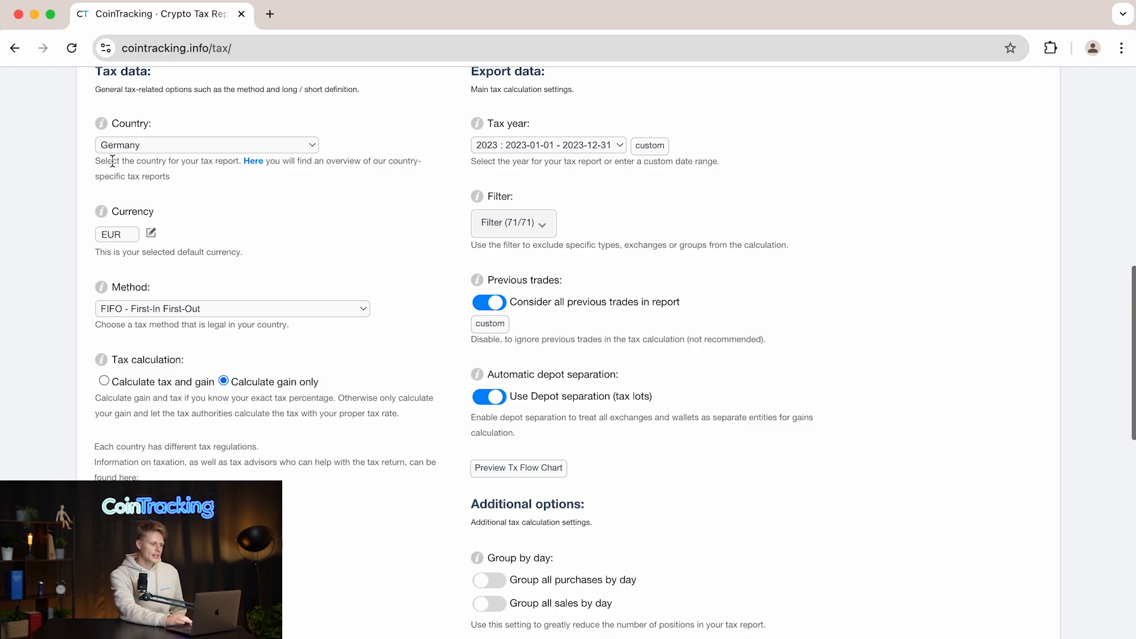
scroll(417, 327, "down", 7)
scroll(416, 327, "down", 5)
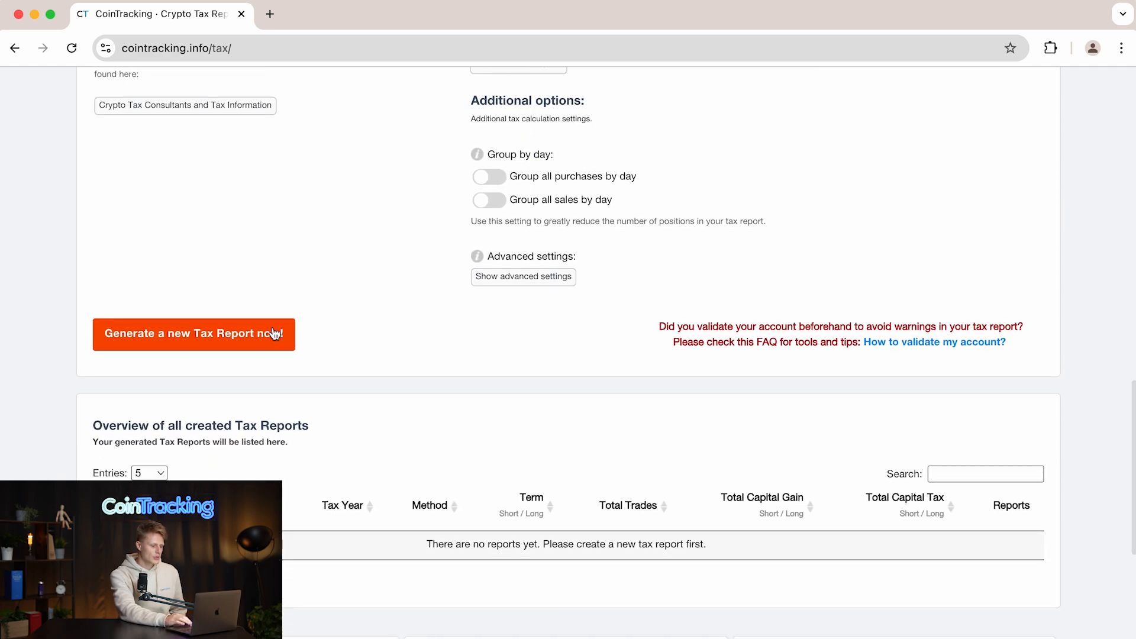
left_click(256, 338)
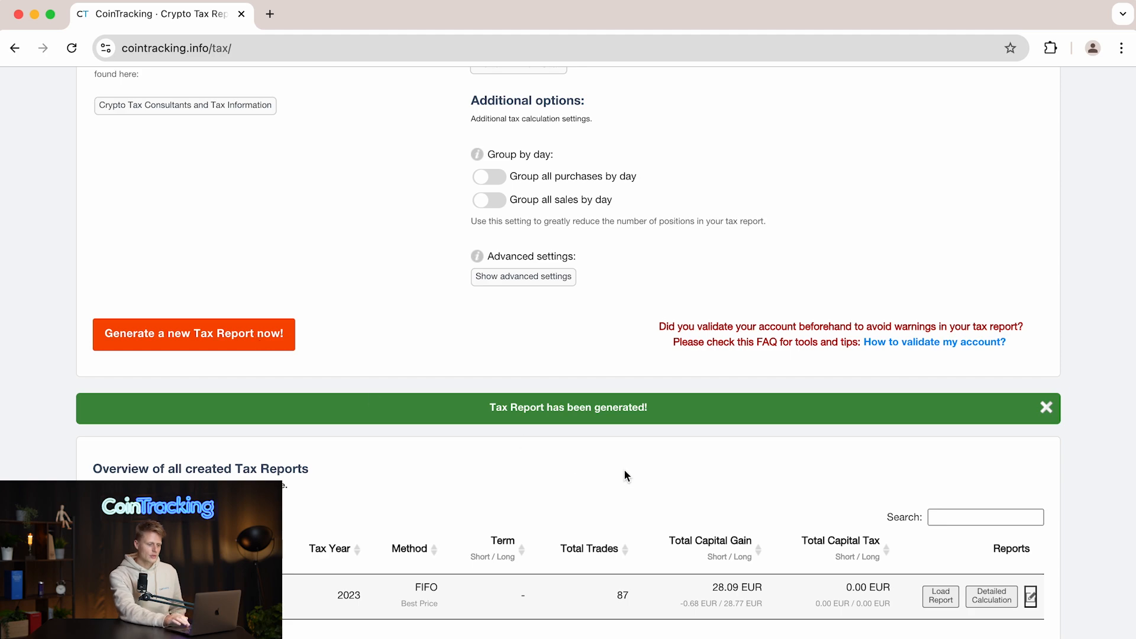
- Load the generated 2023 tax report and open its download options
scroll(680, 491, "down", 6)
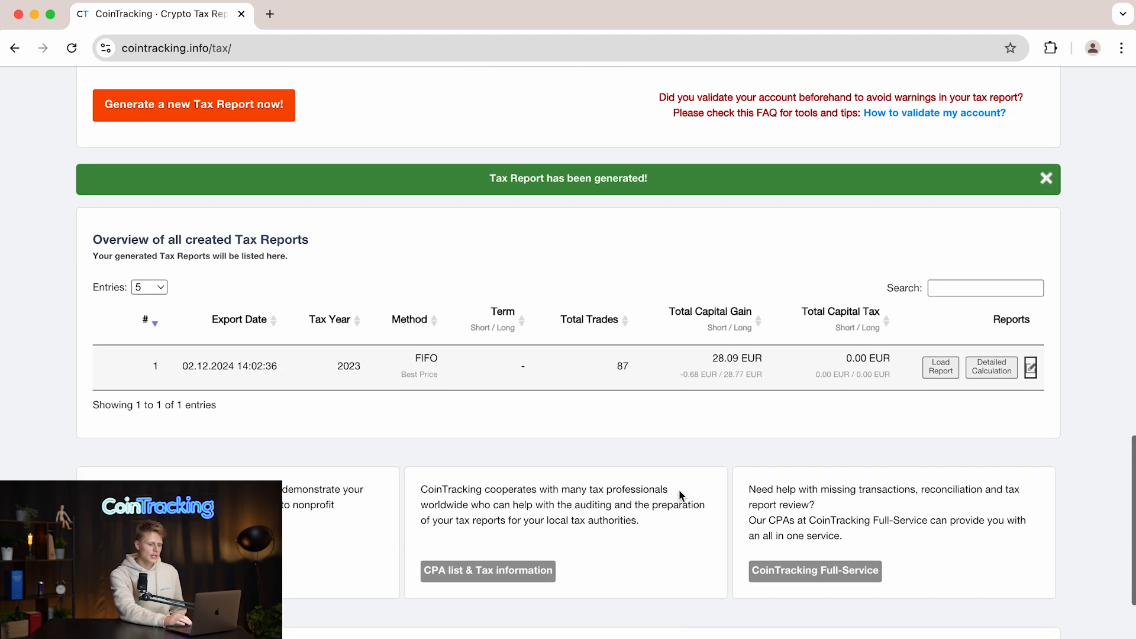
left_click(941, 367)
scroll(502, 467, "down", 3)
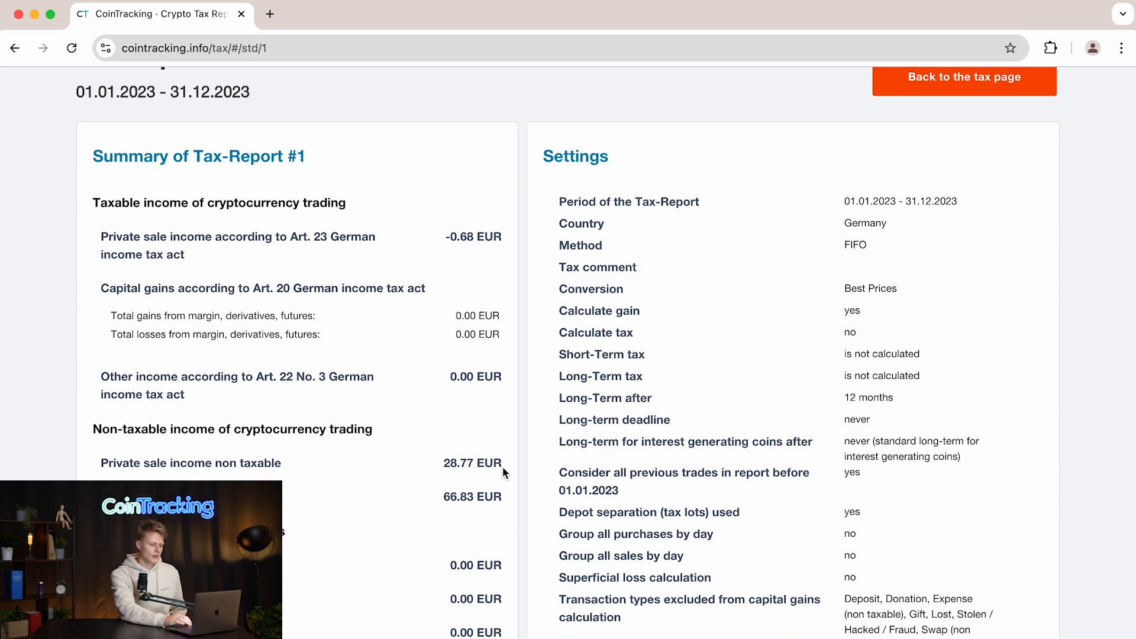
scroll(503, 468, "down", 5)
scroll(503, 467, "down", 15)
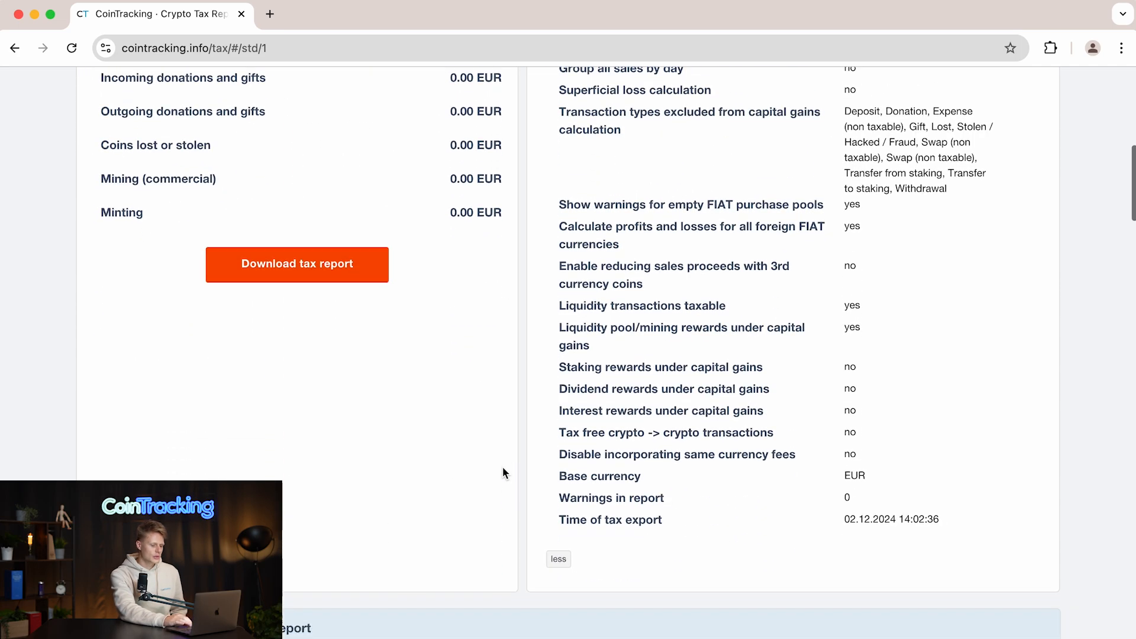
scroll(503, 467, "up", 12)
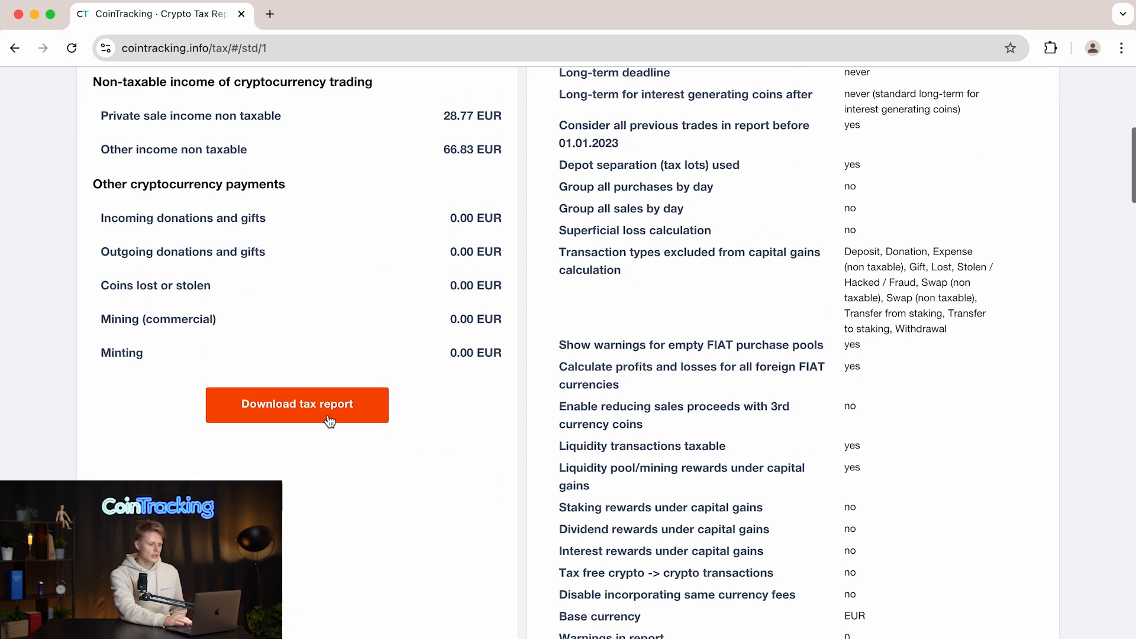
left_click(310, 419)
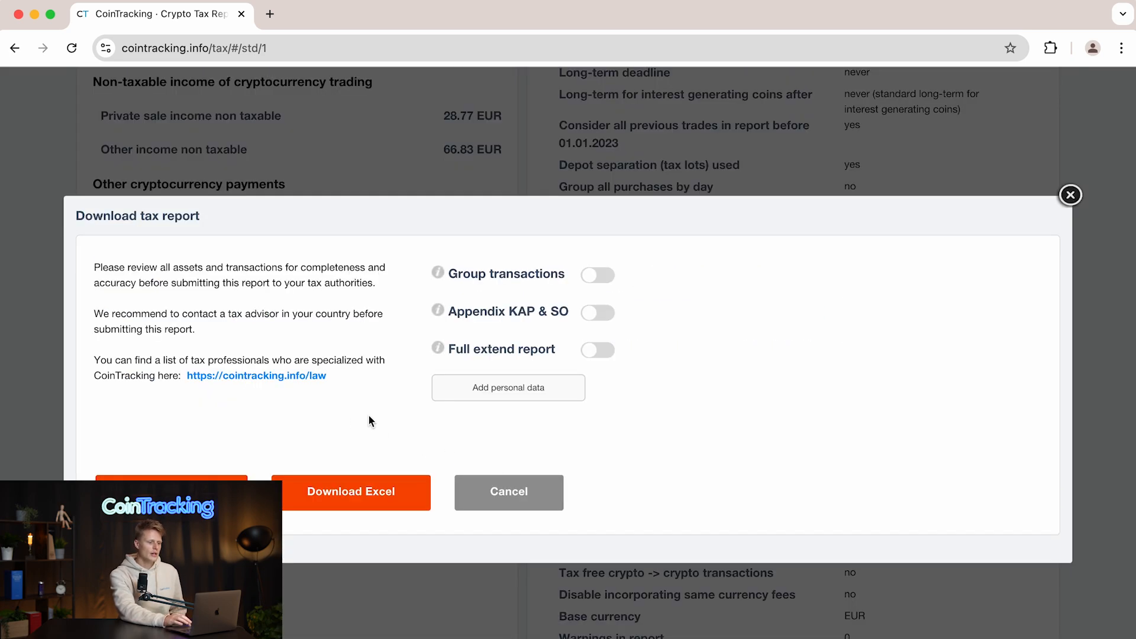